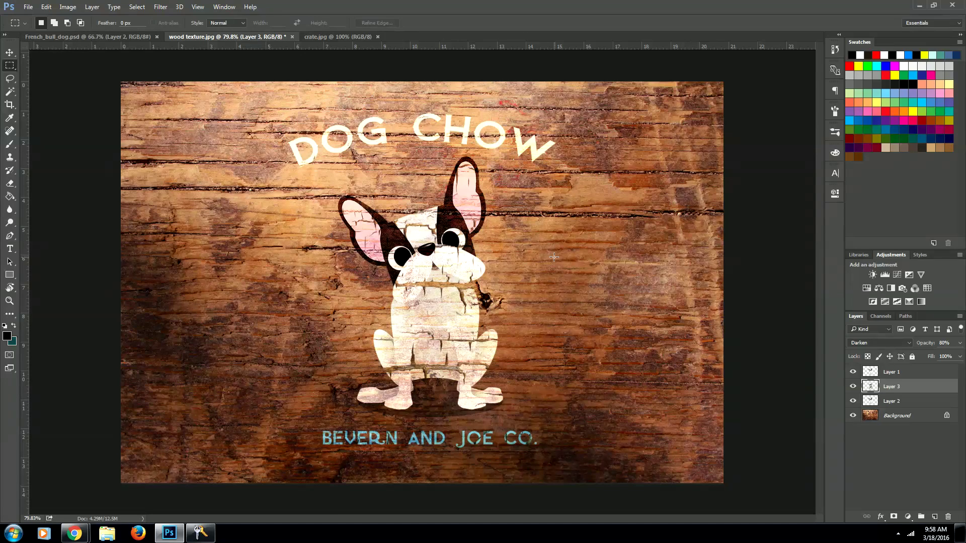
Step: Copy the dog logo artwork from French_bull_dog.psd, paste it into wood texture.jpg and set its blend mode to Overlay
{"action": "left_click", "coordinate": [88, 37]}
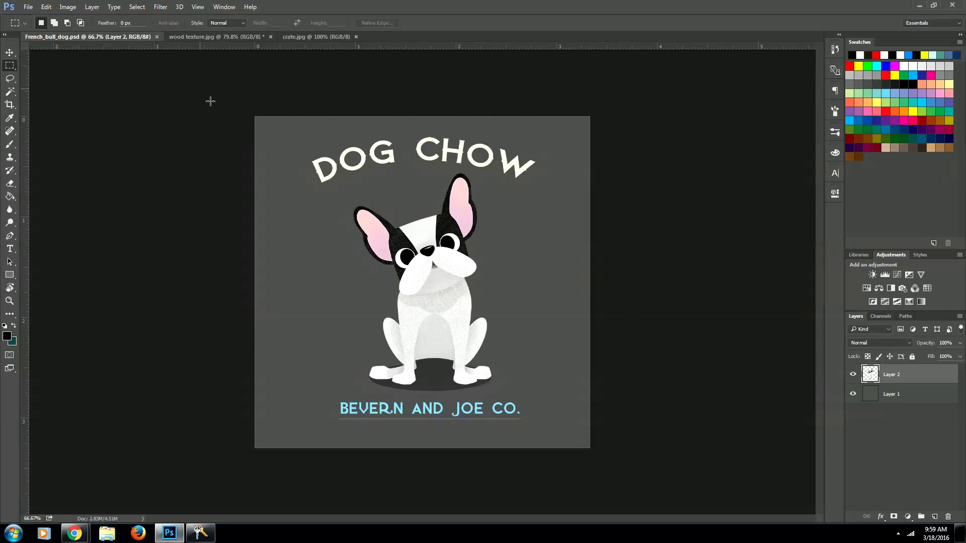
{"action": "left_click", "coordinate": [212, 38]}
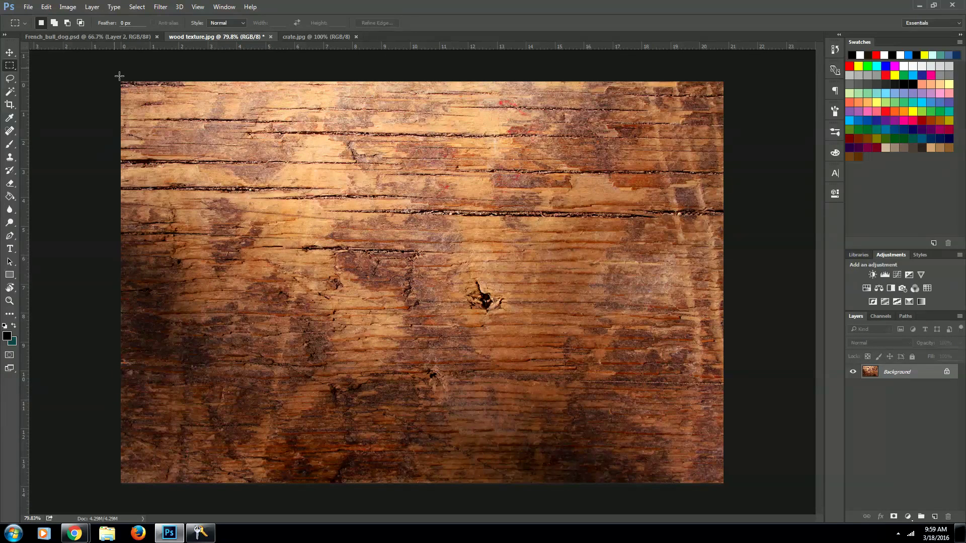
{"action": "left_click", "coordinate": [120, 36]}
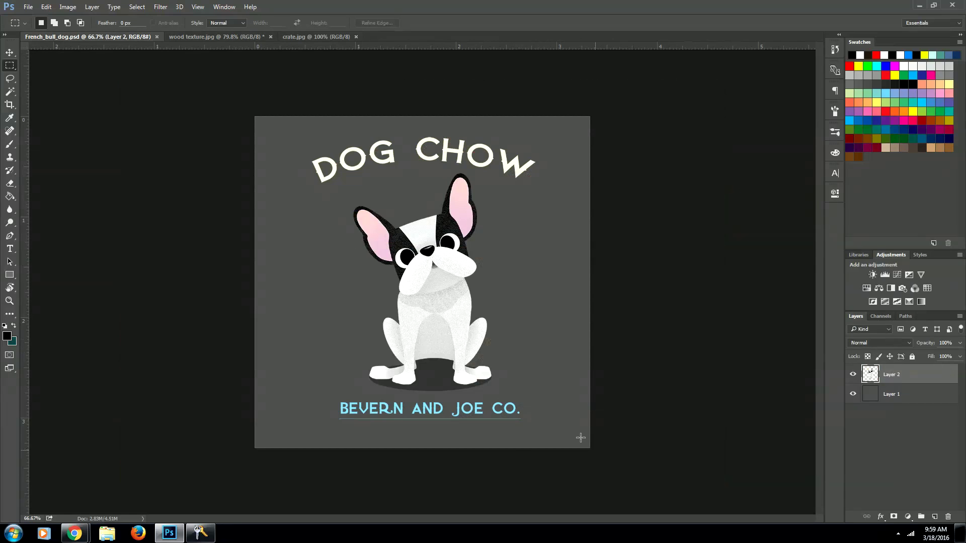
{"action": "left_click_drag", "start_coordinate": [633, 477], "coordinate": [202, 55]}
{"action": "left_click", "coordinate": [202, 38]}
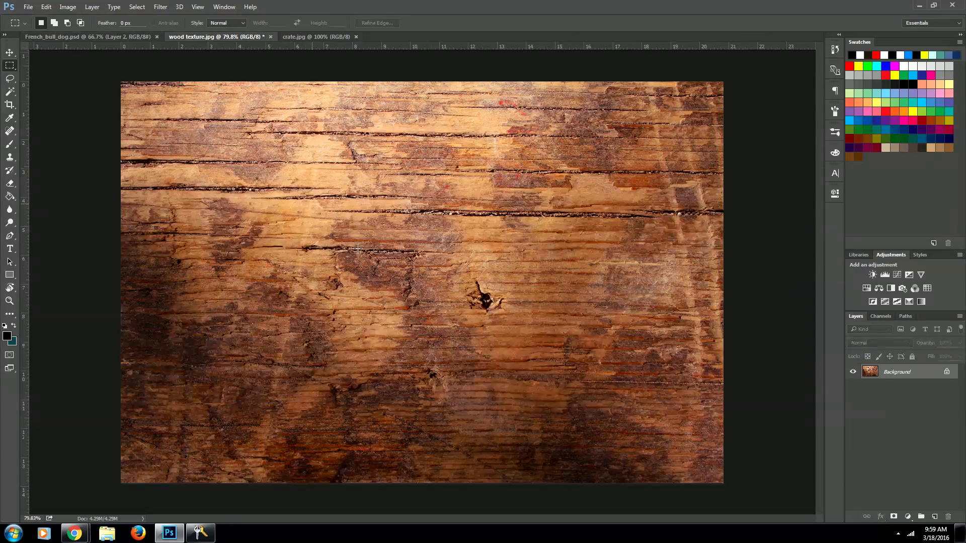
{"action": "key", "text": "ctrl+v"}
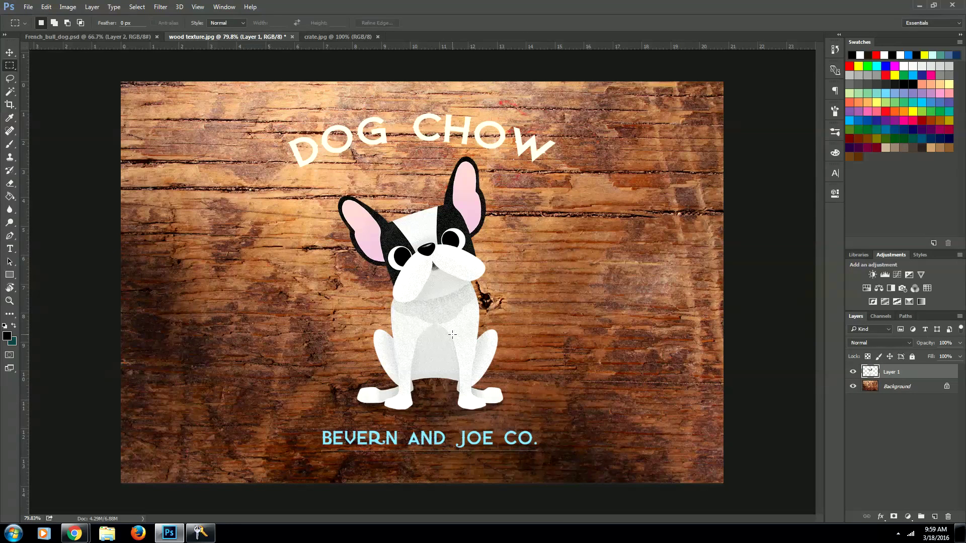
{"action": "left_click", "coordinate": [884, 342]}
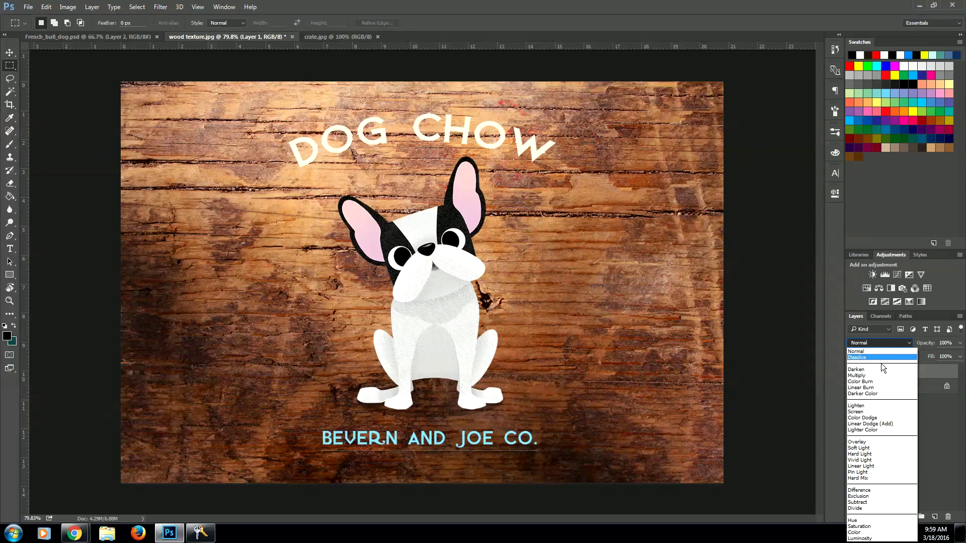
{"action": "left_click", "coordinate": [873, 441]}
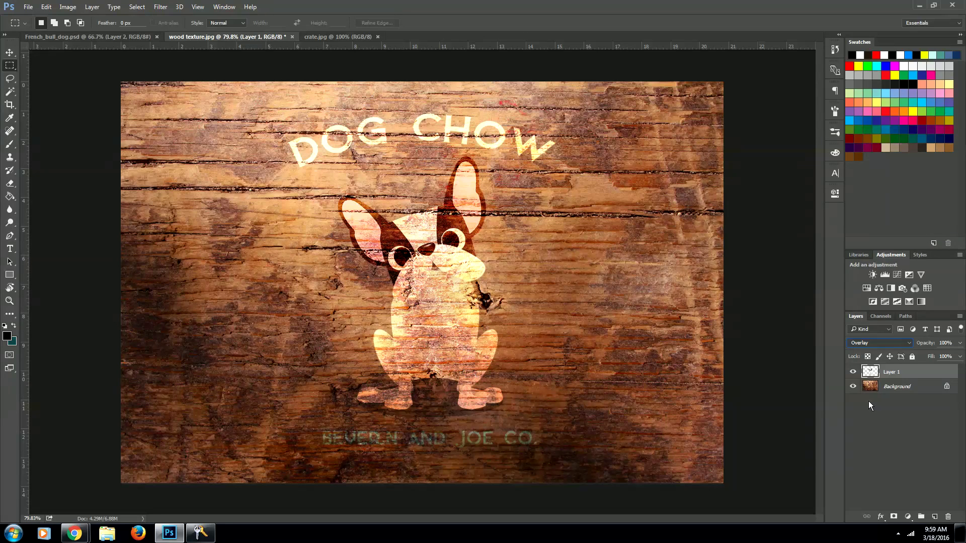
Step: Paste a second copy of the dog logo, place it beneath the Overlay copy and reduce its opacity to 12%
{"action": "key", "text": "ctrl+v"}
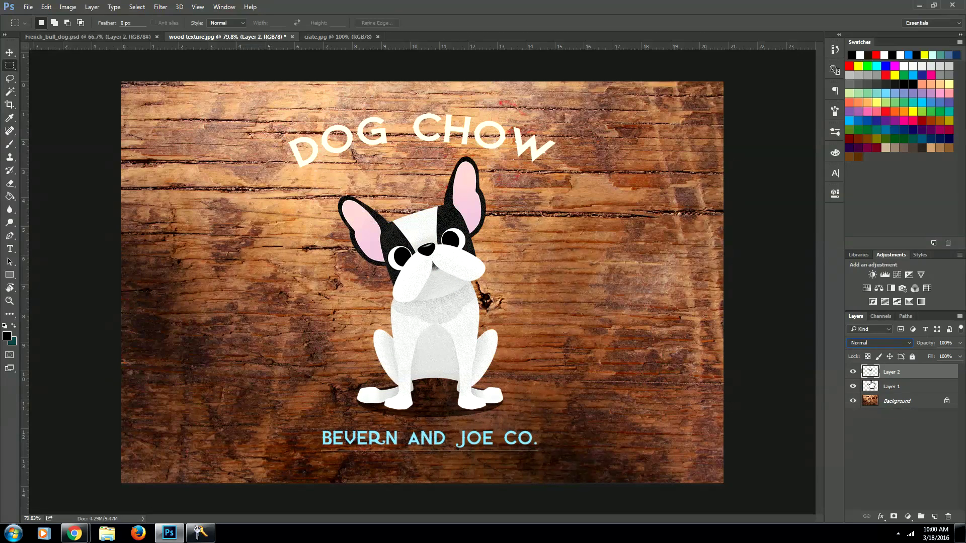
{"action": "left_click_drag", "start_coordinate": [885, 373], "coordinate": [893, 401]}
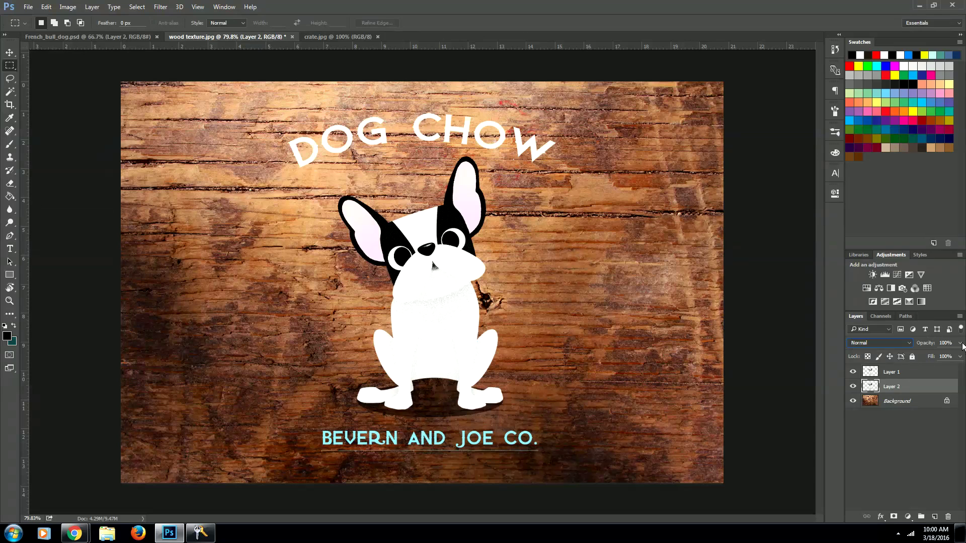
{"action": "left_click", "coordinate": [960, 342]}
{"action": "left_click_drag", "start_coordinate": [958, 356], "coordinate": [918, 357]}
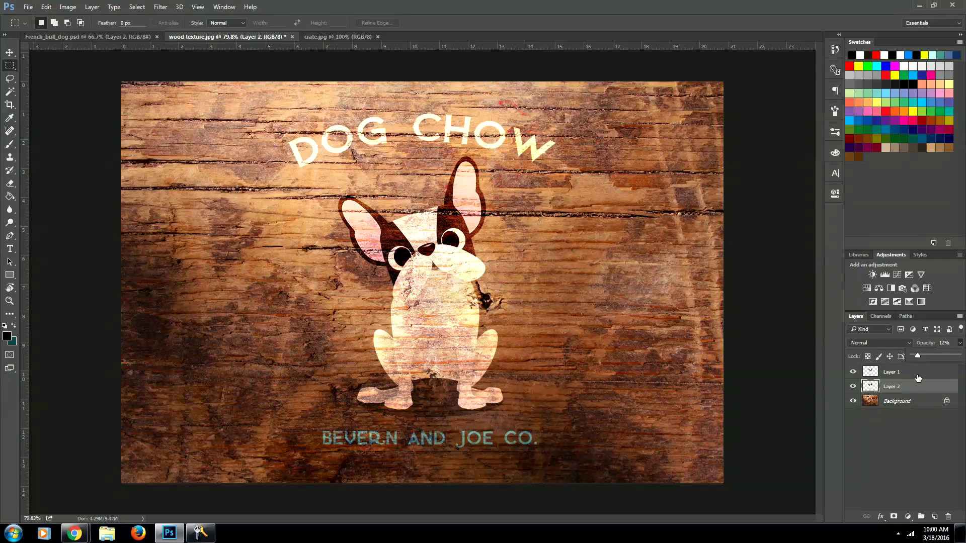
{"action": "left_click", "coordinate": [960, 342]}
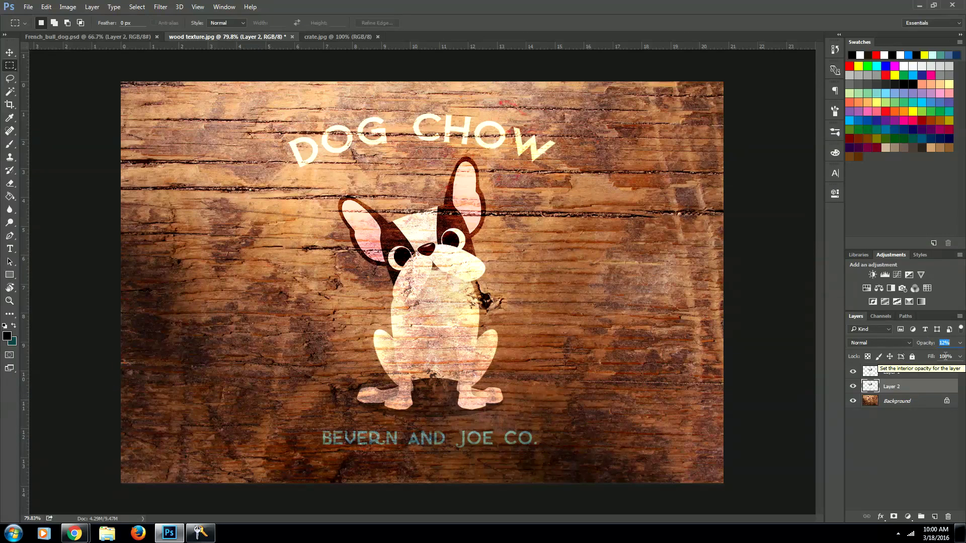
Step: Copy the full-size cracked paint image paint-4.jpg from Chrome and paste it into wood texture.jpg in Photoshop
{"action": "left_click", "coordinate": [74, 534]}
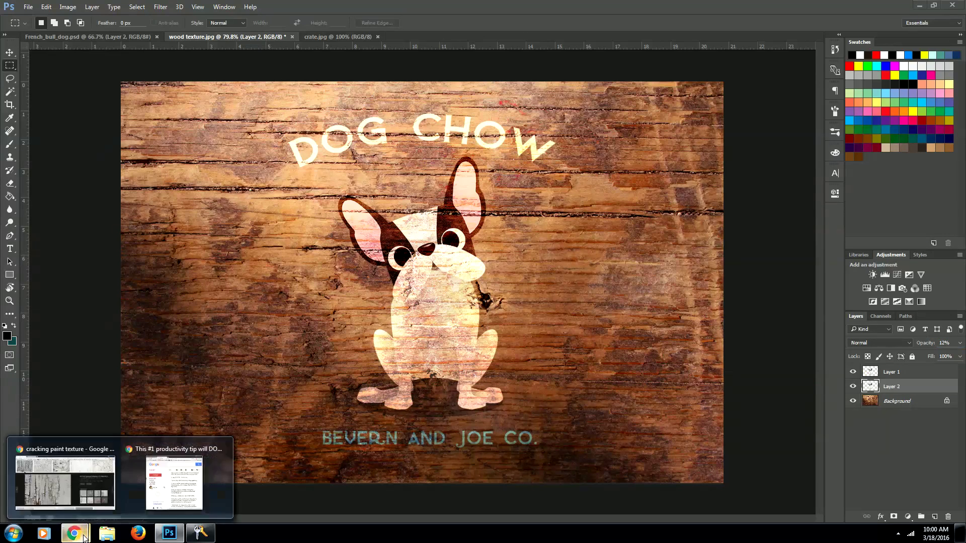
{"action": "left_click", "coordinate": [95, 485]}
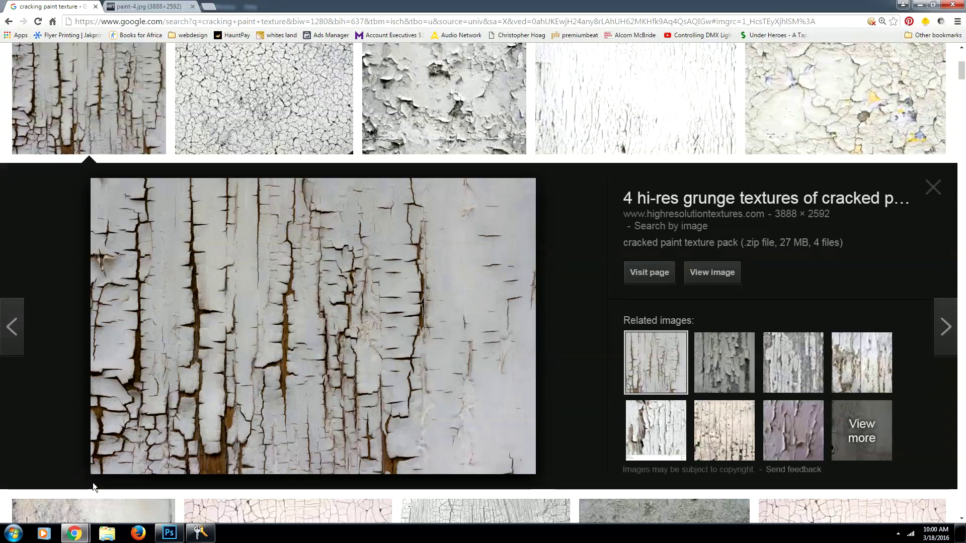
{"action": "left_click", "coordinate": [707, 280]}
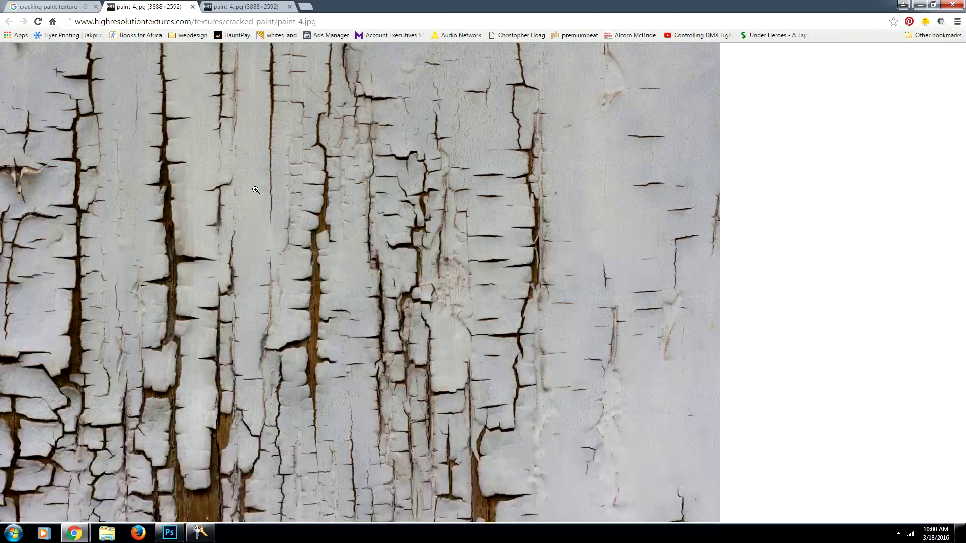
{"action": "right_click", "coordinate": [379, 328]}
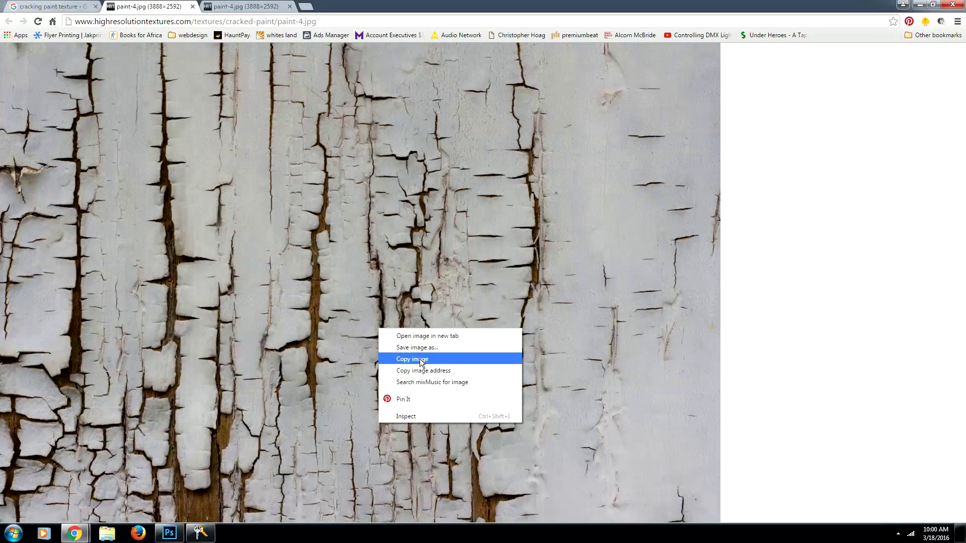
{"action": "left_click", "coordinate": [406, 358]}
{"action": "left_click", "coordinate": [170, 534]}
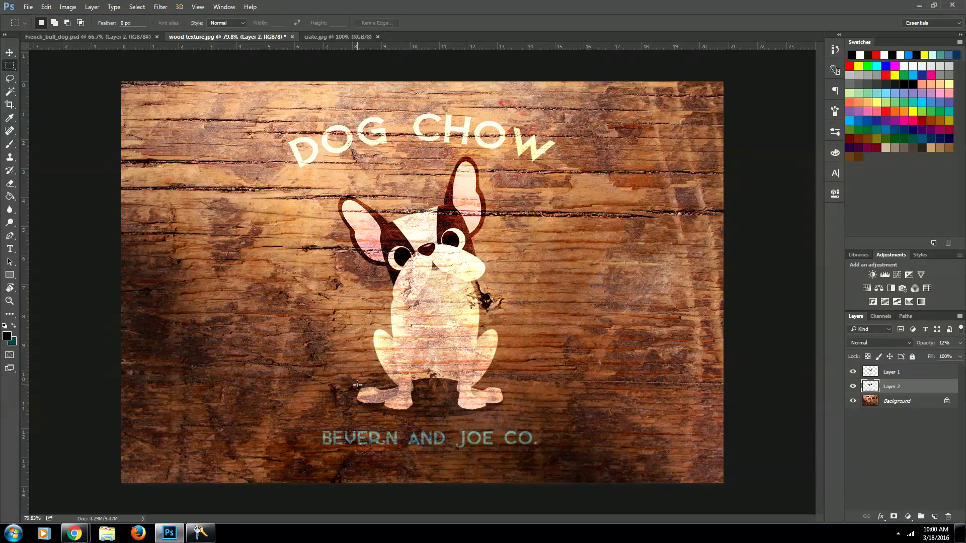
{"action": "key", "text": "ctrl+v"}
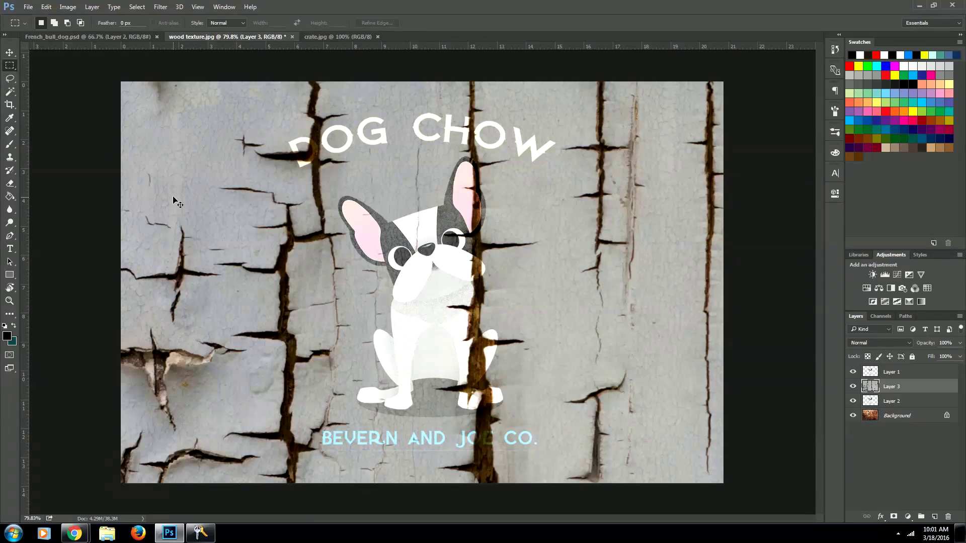
Step: Scale the cracked paint texture to about 26%, rotate it -90° and position it over the dog logo
{"action": "key", "text": "ctrl+t"}
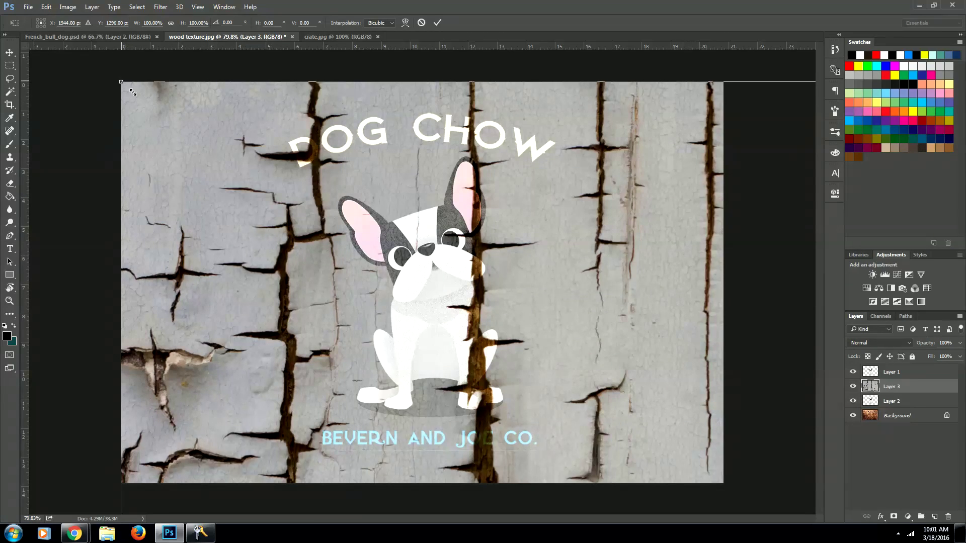
{"action": "left_click_drag", "start_coordinate": [120, 81], "coordinate": [183, 148]}
{"action": "mouse_move", "coordinate": [77, 64]}
{"action": "left_mouse_down"}
{"action": "mouse_move", "coordinate": [460, 322]}
{"action": "mouse_move", "coordinate": [583, 422]}
{"action": "mouse_move", "coordinate": [170, 82]}
{"action": "mouse_move", "coordinate": [602, 371]}
{"action": "mouse_move", "coordinate": [524, 342]}
{"action": "mouse_move", "coordinate": [436, 287]}
{"action": "mouse_move", "coordinate": [420, 257]}
{"action": "mouse_move", "coordinate": [310, 184]}
{"action": "left_mouse_up"}
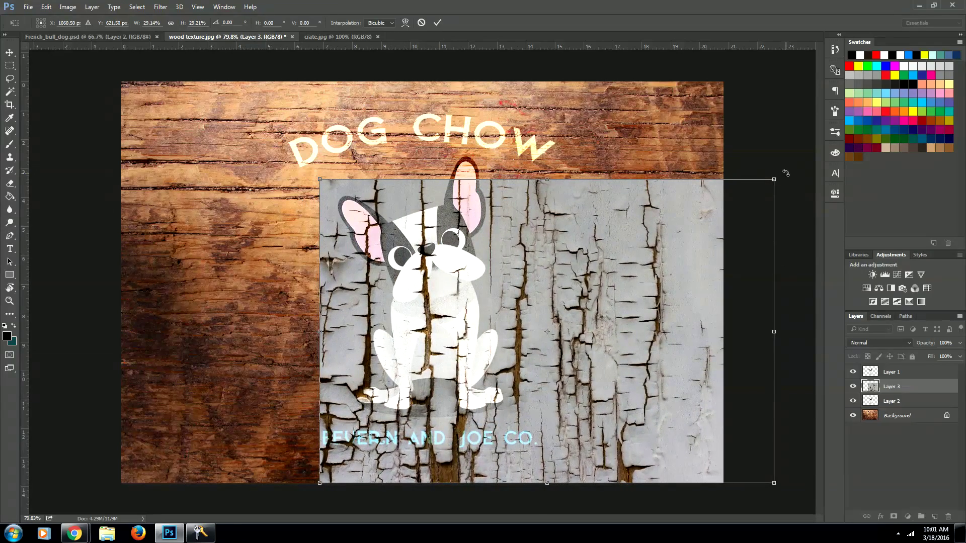
{"action": "left_click_drag", "start_coordinate": [786, 173], "coordinate": [368, 130]}
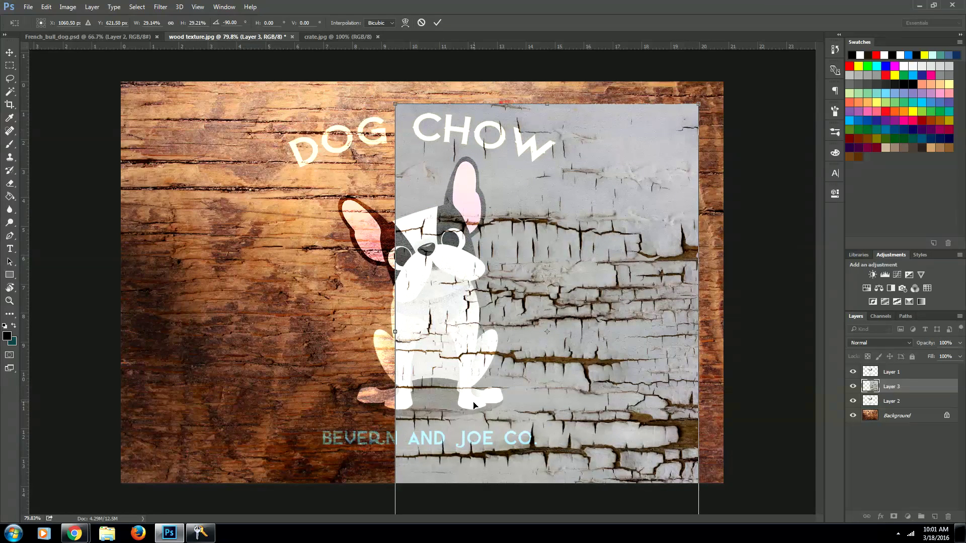
{"action": "left_click_drag", "start_coordinate": [510, 408], "coordinate": [433, 367]}
{"action": "left_click_drag", "start_coordinate": [591, 56], "coordinate": [559, 101]}
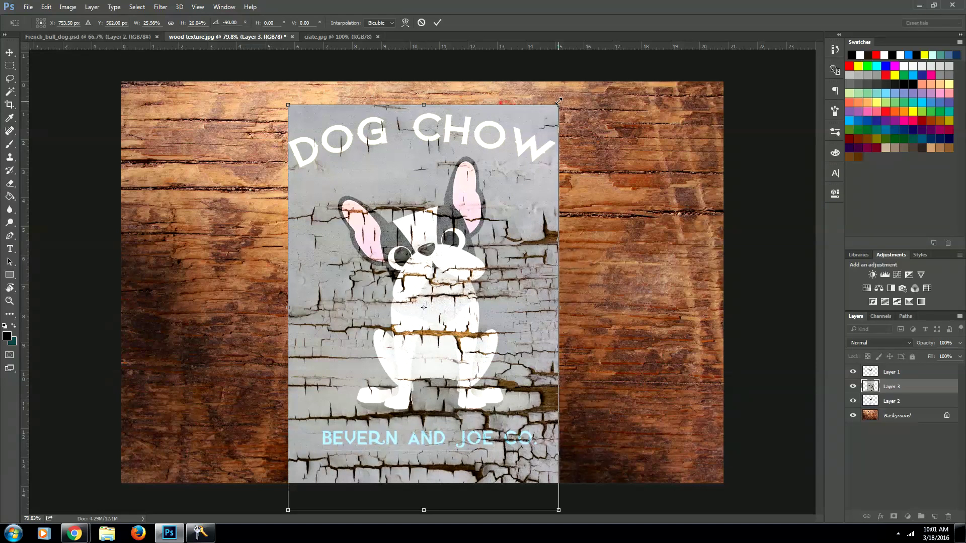
{"action": "key", "text": "Return"}
{"action": "key", "text": "m"}
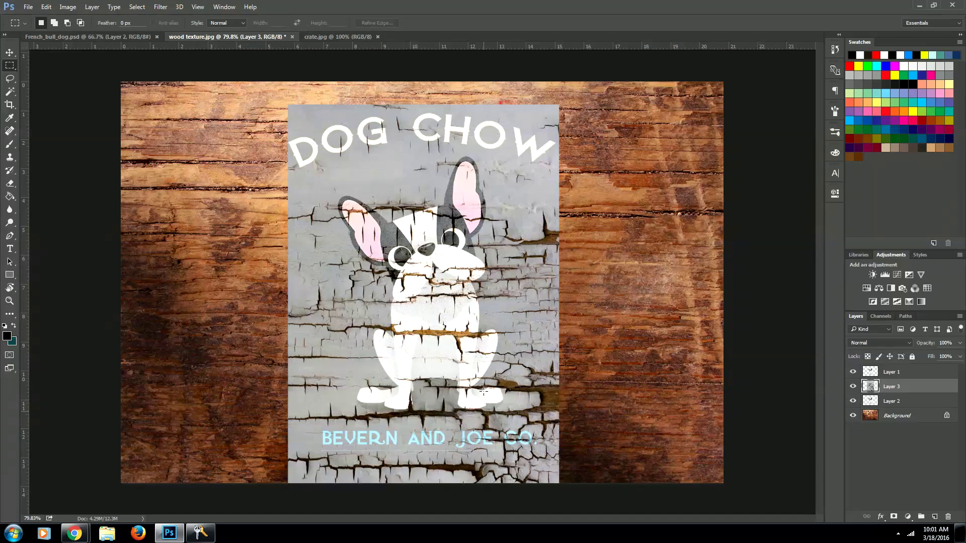
Step: Delete the cracked paint texture outside the dog logo's outline, using Layer 2's shape as the inverted selection, and deselect
{"action": "left_click", "coordinate": [871, 404], "text": "ctrl"}
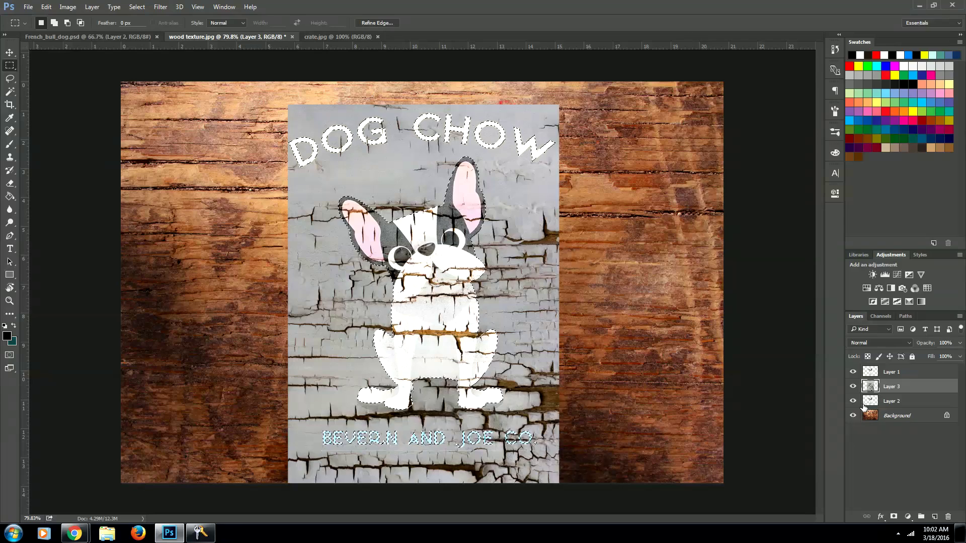
{"action": "key", "text": "ctrl+shift+i"}
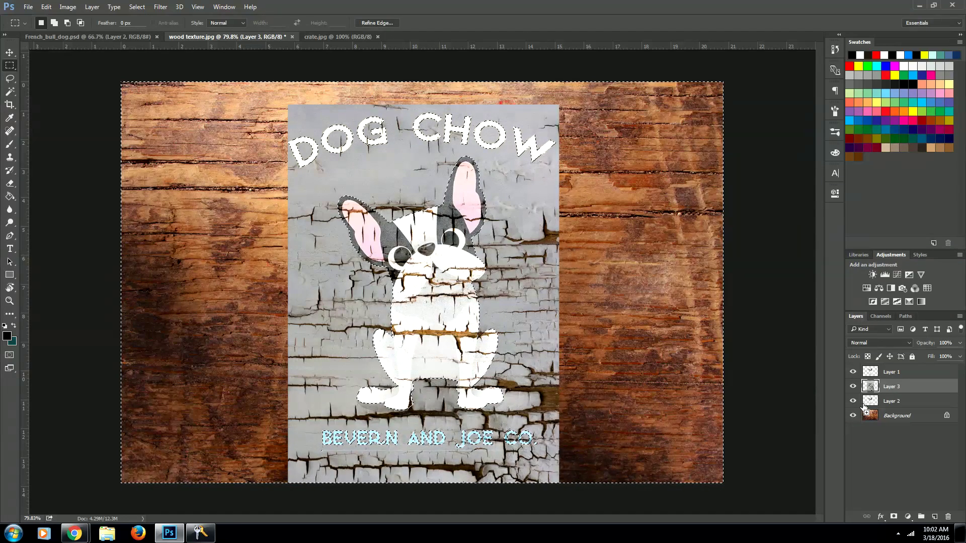
{"action": "key", "text": "Delete"}
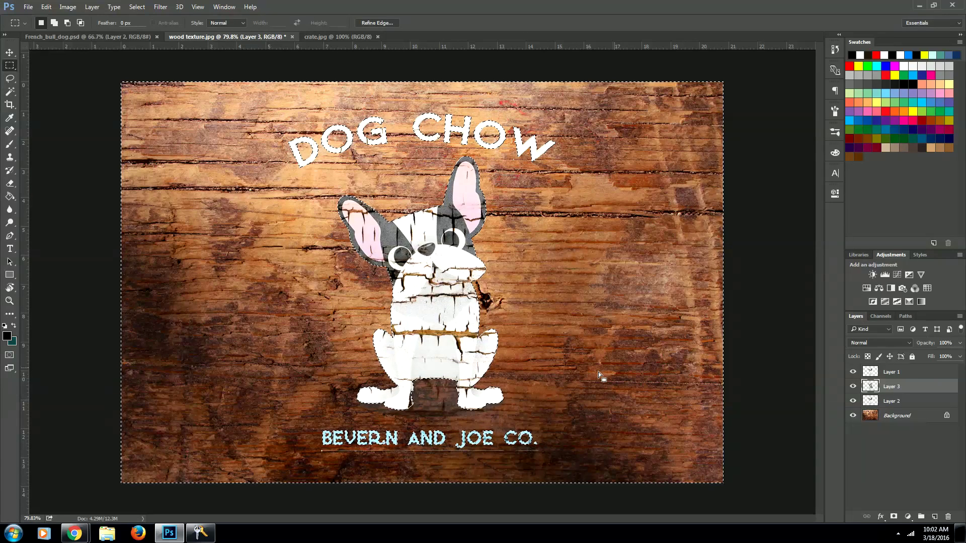
{"action": "left_click", "coordinate": [747, 346]}
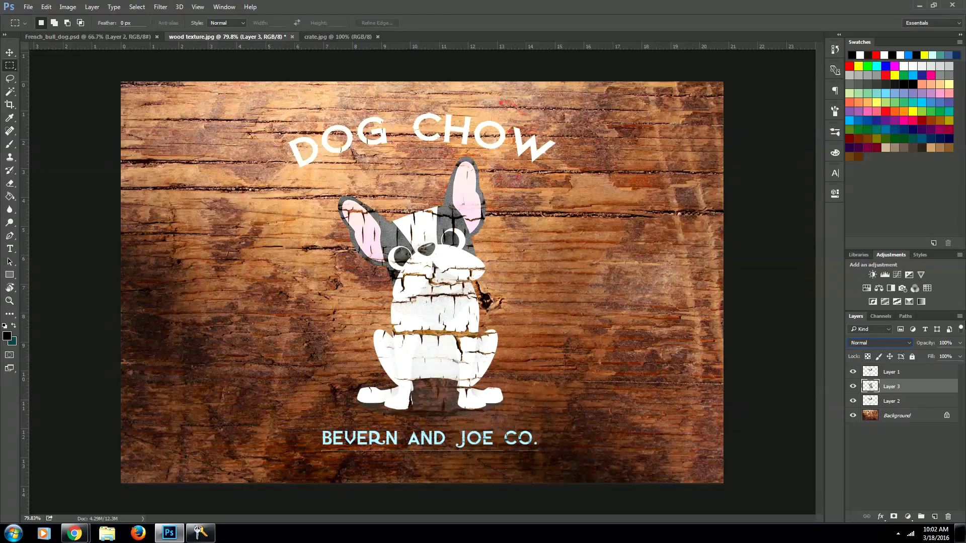
Step: Set the cracked paint layer's blend mode to Darken and reduce its opacity to 89%
{"action": "left_click", "coordinate": [885, 342]}
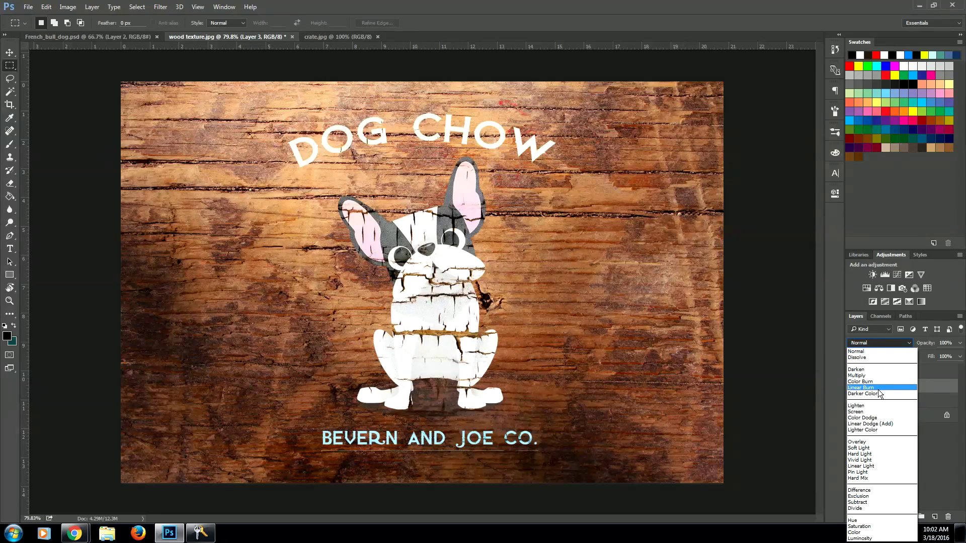
{"action": "left_click", "coordinate": [873, 370]}
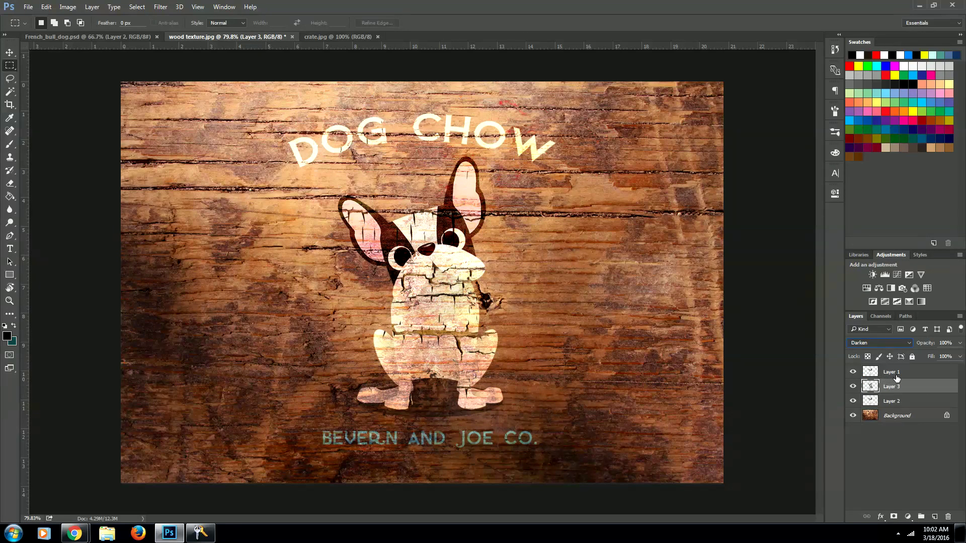
{"action": "left_click", "coordinate": [960, 343]}
{"action": "left_click_drag", "start_coordinate": [959, 356], "coordinate": [955, 359]}
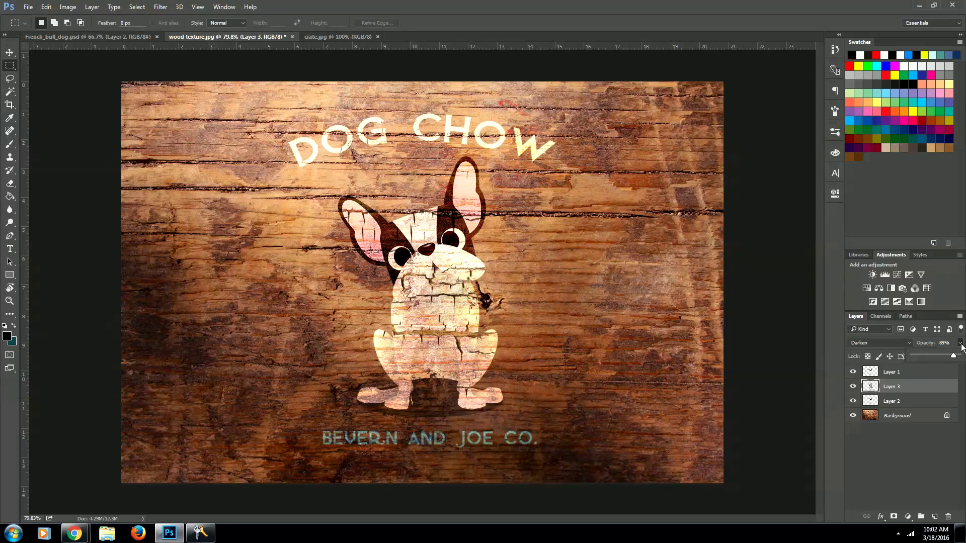
{"action": "left_click", "coordinate": [941, 344]}
Step: Copy the dog logo from French_bull_dog.psd and paste it into crate.jpg
{"action": "left_click", "coordinate": [324, 37]}
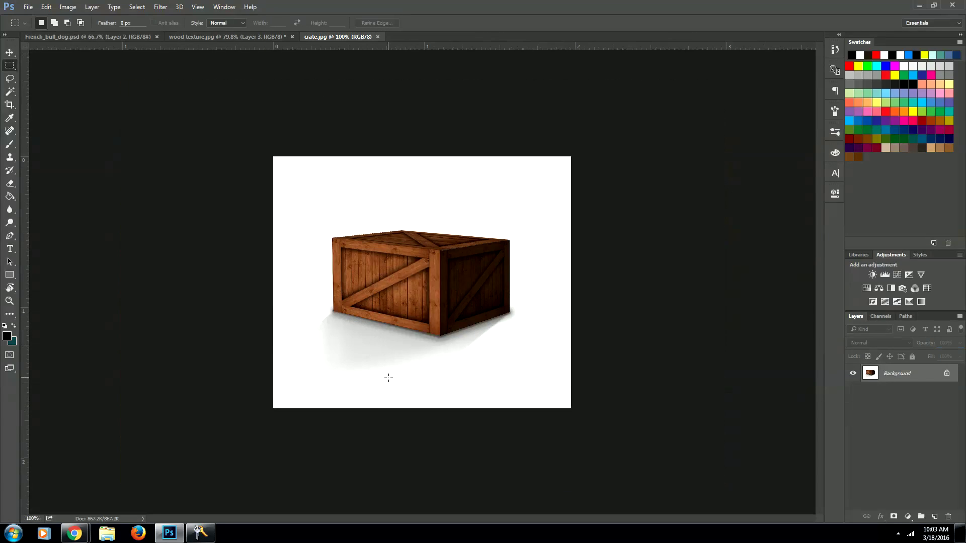
{"action": "key", "text": "z"}
{"action": "left_click_drag", "start_coordinate": [405, 311], "coordinate": [416, 315]}
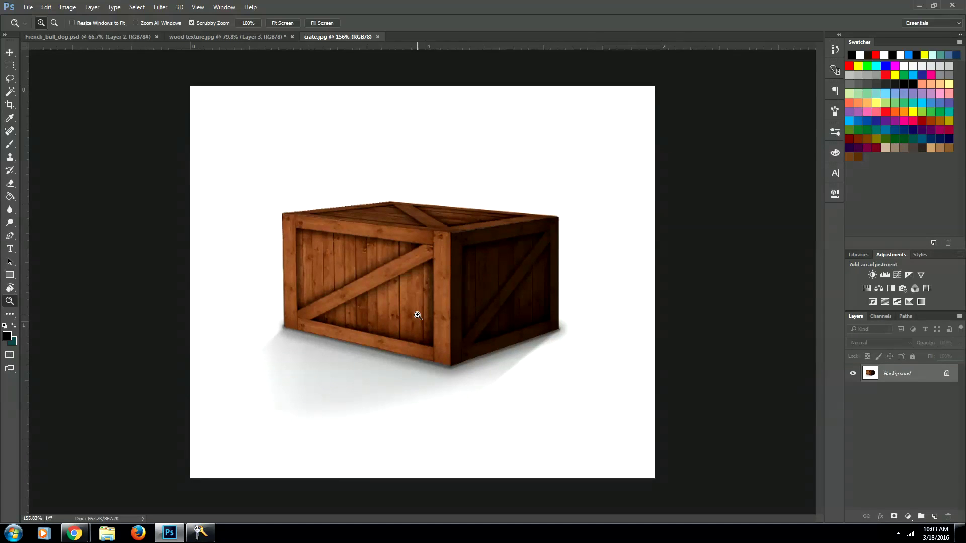
{"action": "key", "text": "ctrl+v"}
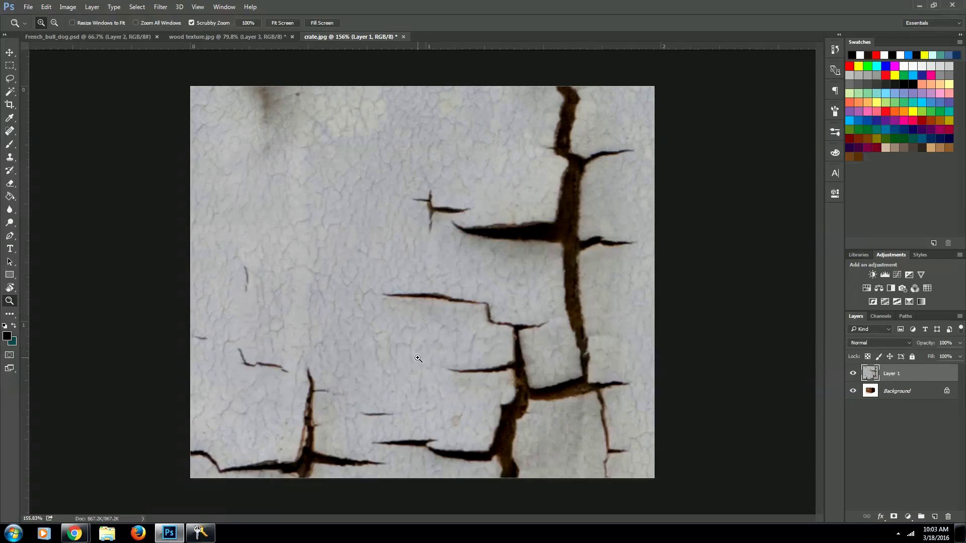
{"action": "key", "text": "ctrl+z"}
{"action": "left_click", "coordinate": [101, 36]}
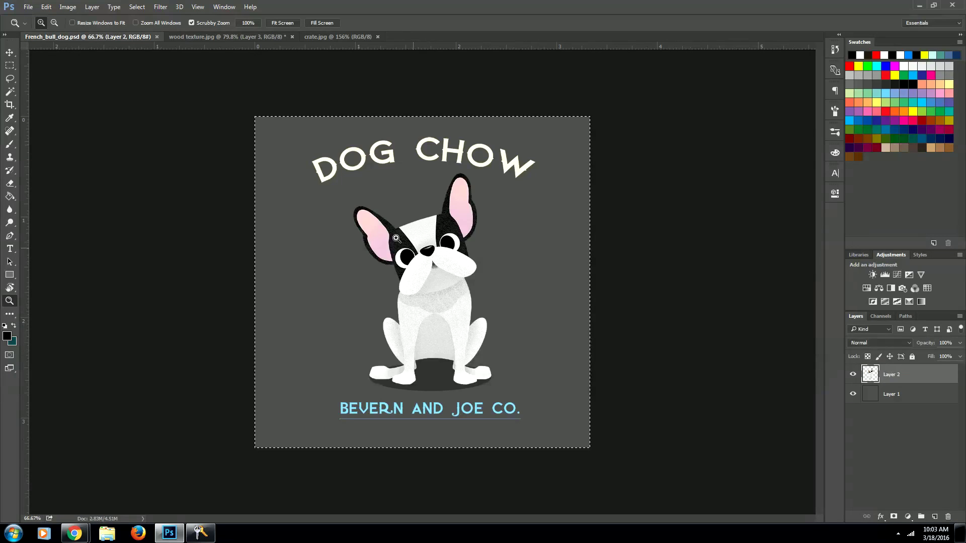
{"action": "left_click", "coordinate": [337, 37]}
{"action": "key", "text": "ctrl+v"}
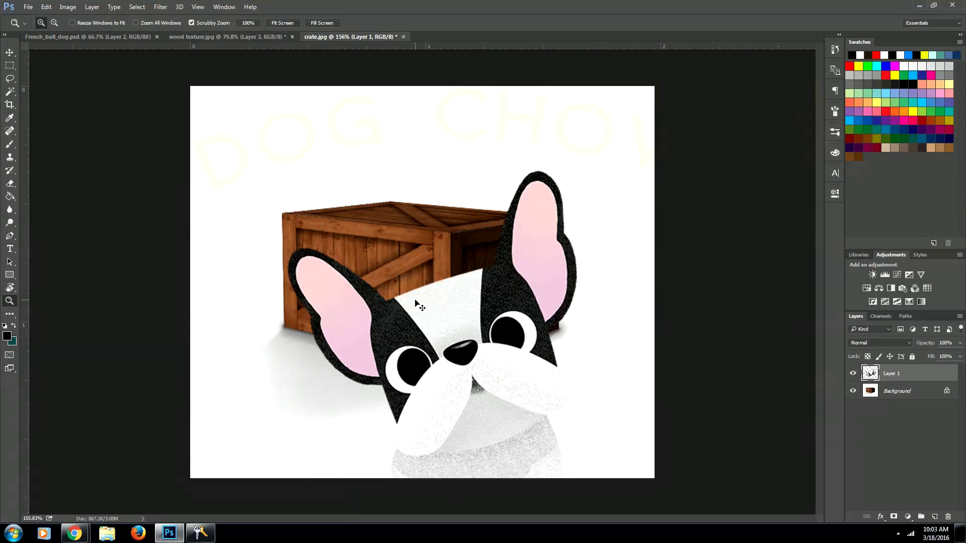
Step: Scale the pasted dog logo down to about 16.5% and position it on the crate's front face
{"action": "key", "text": "ctrl+t"}
{"action": "left_click_drag", "start_coordinate": [191, 86], "coordinate": [496, 421]}
{"action": "left_click_drag", "start_coordinate": [564, 483], "coordinate": [368, 238]}
{"action": "left_click_drag", "start_coordinate": [272, 200], "coordinate": [398, 358]}
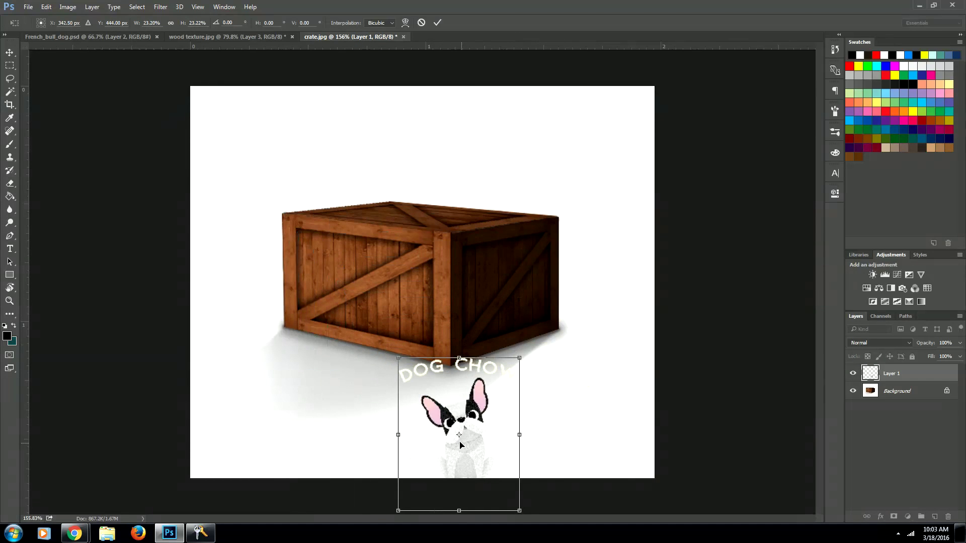
{"action": "left_click_drag", "start_coordinate": [469, 455], "coordinate": [390, 318]}
{"action": "left_click_drag", "start_coordinate": [440, 375], "coordinate": [398, 337]}
{"action": "mouse_move", "coordinate": [363, 279]}
{"action": "left_mouse_down"}
{"action": "mouse_move", "coordinate": [373, 301]}
{"action": "mouse_move", "coordinate": [362, 281]}
{"action": "mouse_move", "coordinate": [369, 292]}
{"action": "left_mouse_up"}
{"action": "mouse_move", "coordinate": [411, 342]}
{"action": "left_mouse_down"}
{"action": "mouse_move", "coordinate": [397, 327]}
{"action": "mouse_move", "coordinate": [412, 342]}
{"action": "left_mouse_up"}
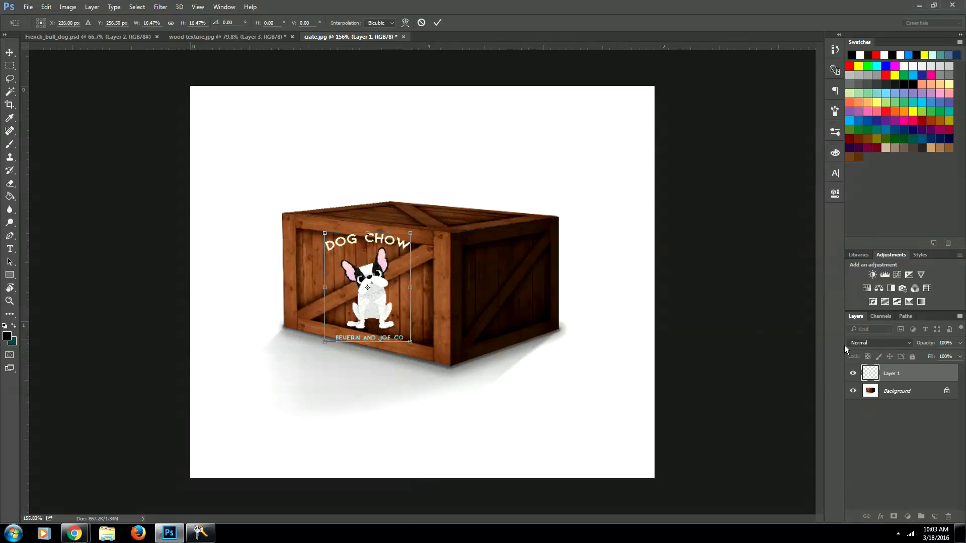
Step: Distort the logo's four corners to match the perspective of the crate's front face and apply the transformation
{"action": "right_click", "coordinate": [375, 297]}
{"action": "left_click", "coordinate": [385, 300]}
{"action": "right_click", "coordinate": [371, 277]}
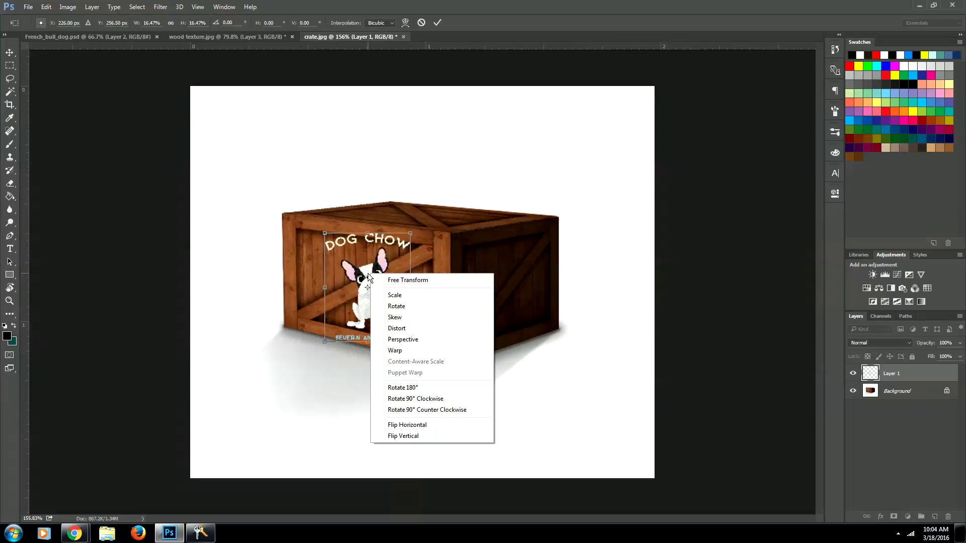
{"action": "left_click", "coordinate": [414, 327]}
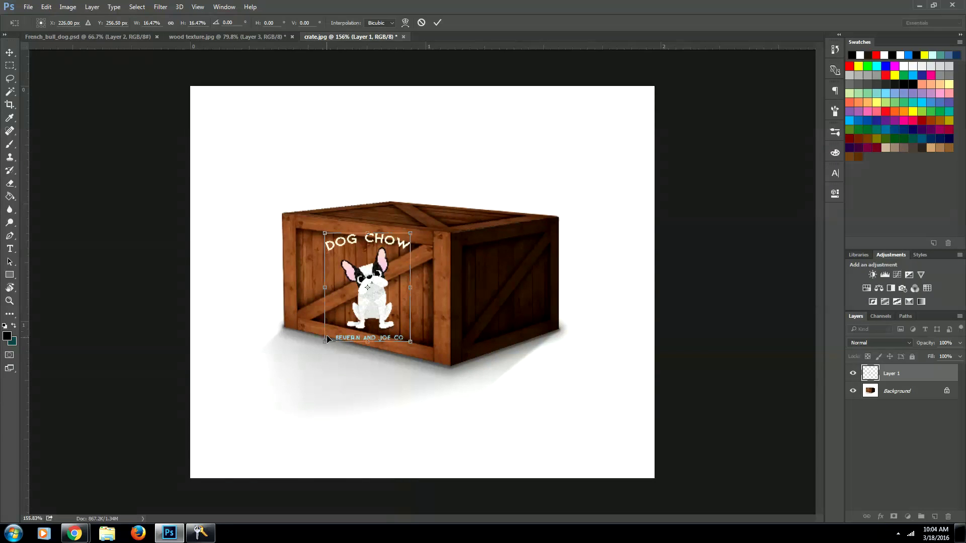
{"action": "left_click_drag", "start_coordinate": [325, 343], "coordinate": [329, 325]}
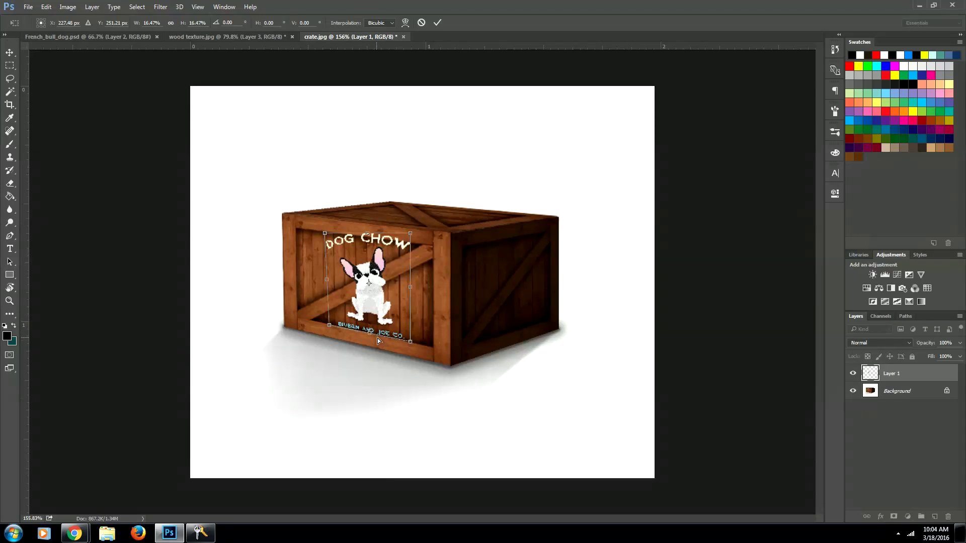
{"action": "left_click_drag", "start_coordinate": [330, 327], "coordinate": [331, 324]}
{"action": "left_click_drag", "start_coordinate": [326, 233], "coordinate": [329, 232]}
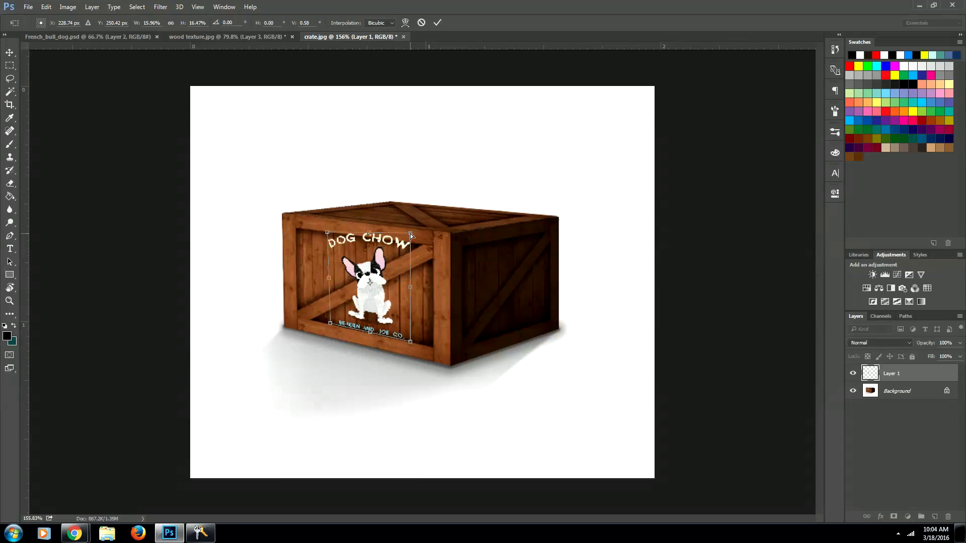
{"action": "mouse_move", "coordinate": [410, 235]}
{"action": "left_mouse_down"}
{"action": "mouse_move", "coordinate": [411, 245]}
{"action": "mouse_move", "coordinate": [400, 242]}
{"action": "left_mouse_up"}
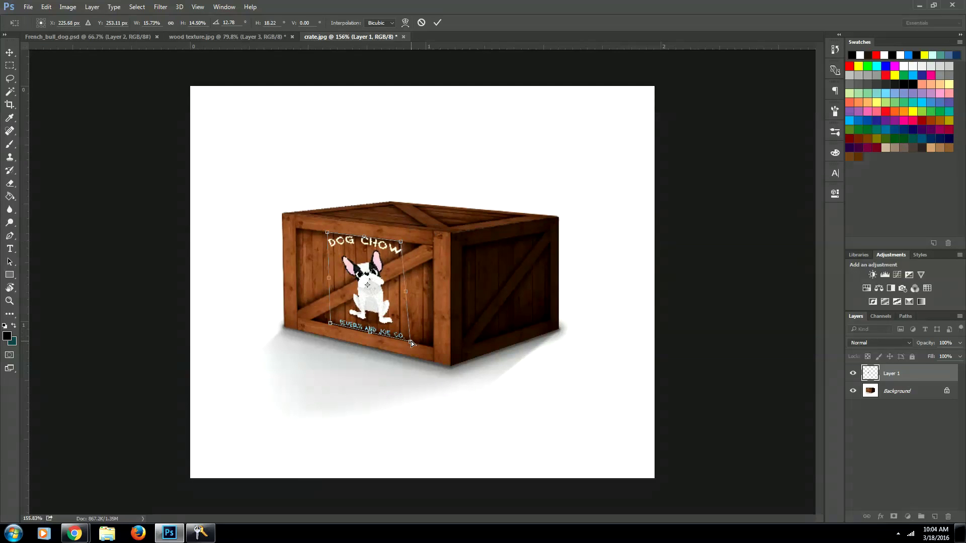
{"action": "left_click_drag", "start_coordinate": [412, 341], "coordinate": [402, 340]}
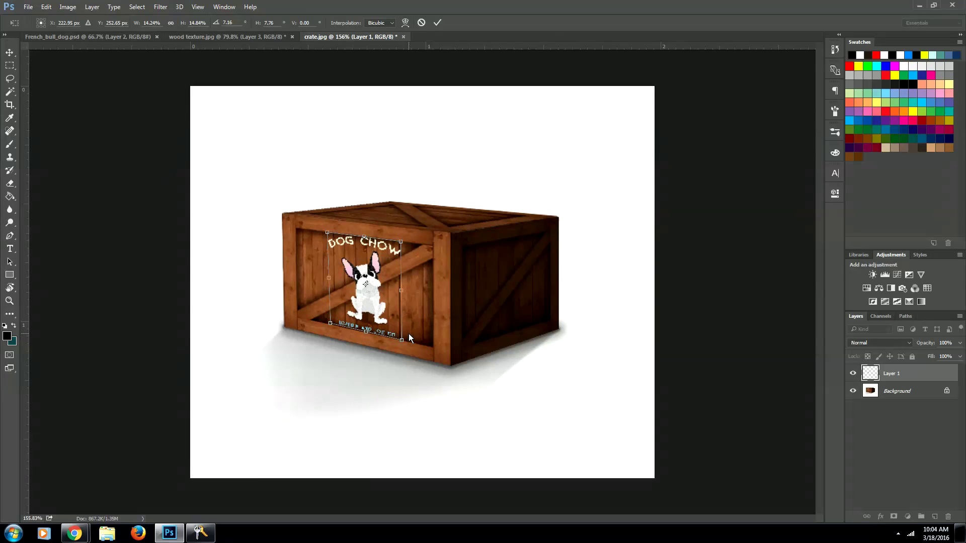
{"action": "key", "text": "z"}
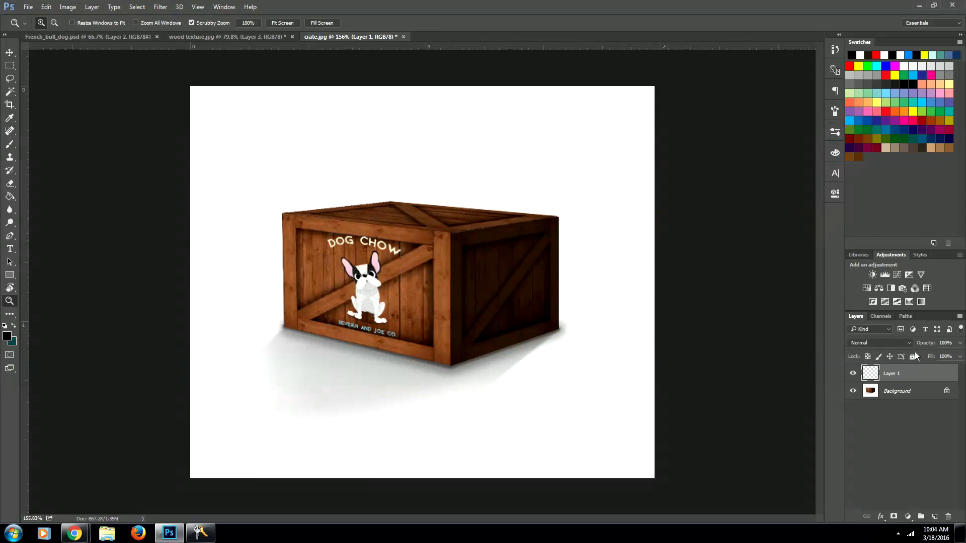
Step: Set the blend mode of the logo's Layer 1 to Overlay
{"action": "left_click", "coordinate": [880, 342]}
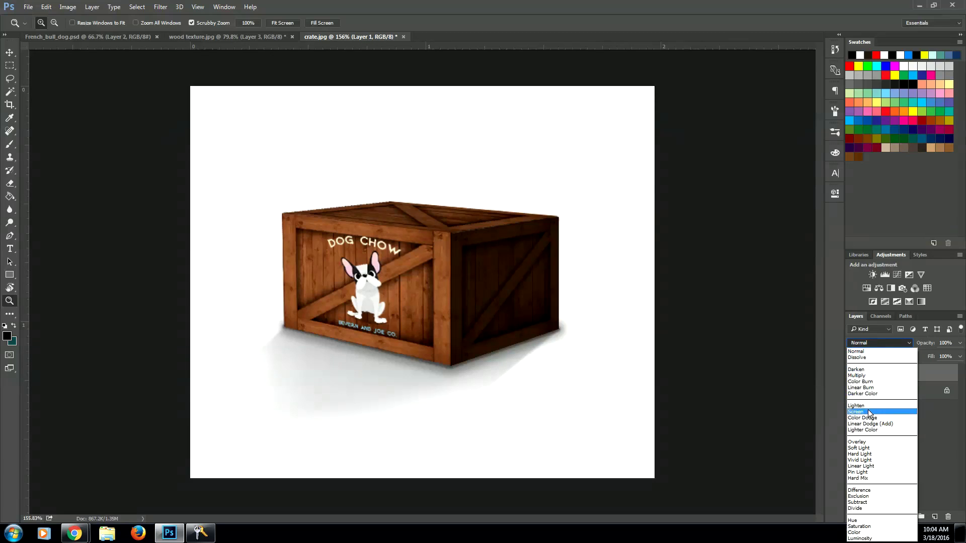
{"action": "left_click", "coordinate": [866, 442]}
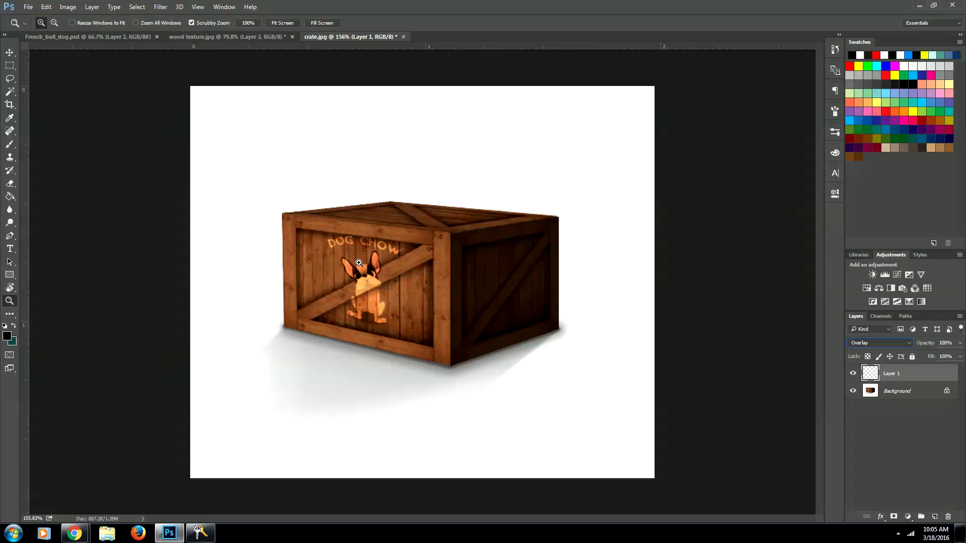
Step: Select the diagonal plank on the crate's front face with the Polygonal Lasso tool
{"action": "left_click", "coordinate": [10, 79]}
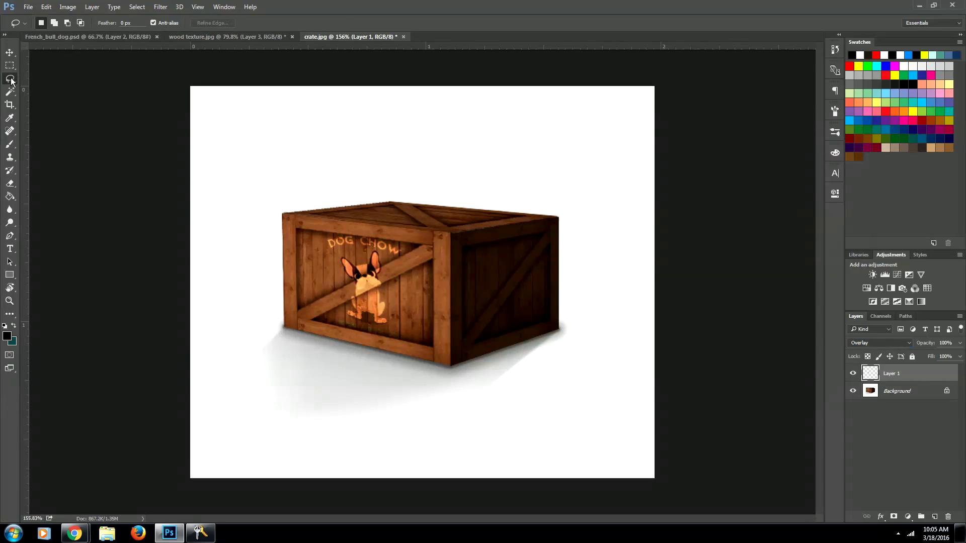
{"action": "right_click", "coordinate": [9, 79]}
{"action": "left_click", "coordinate": [56, 89]}
{"action": "left_click", "coordinate": [434, 258]}
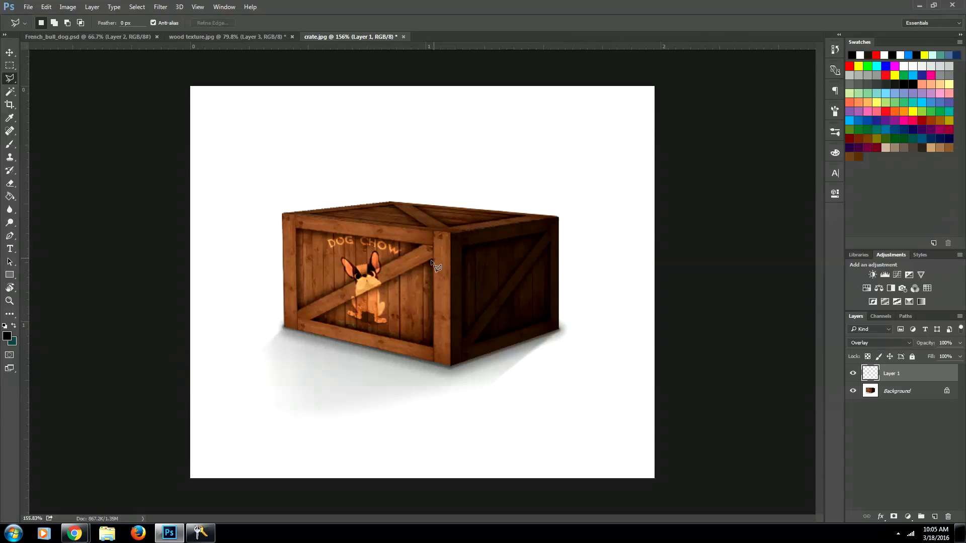
{"action": "left_click", "coordinate": [302, 310]}
{"action": "left_click", "coordinate": [434, 258]}
Step: Shift the part of the logo on the diagonal plank slightly out of line, stepping back excess moves, and deselect
{"action": "key", "text": "v"}
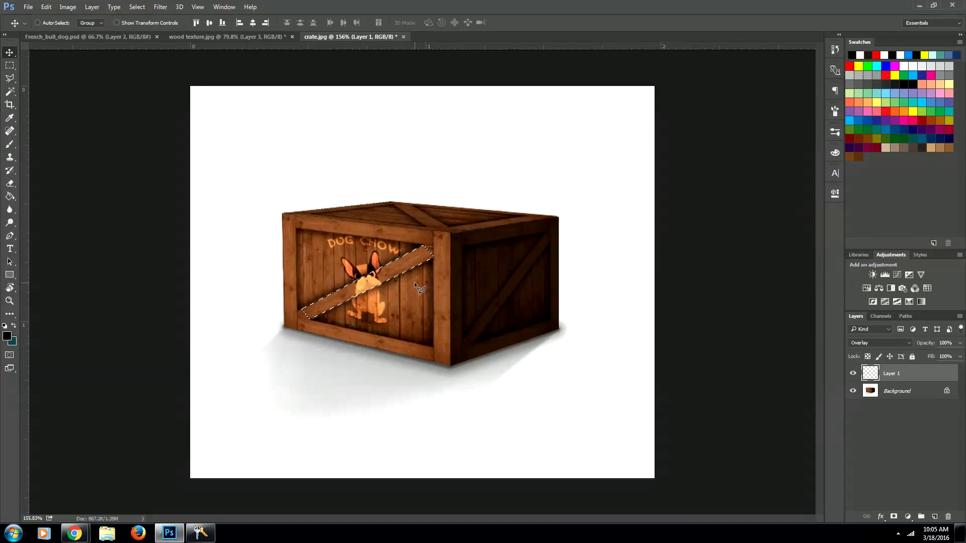
{"action": "key", "text": "ctrl+alt+z"}
{"action": "key", "text": "ctrl+alt+z"}
{"action": "key", "text": "m"}
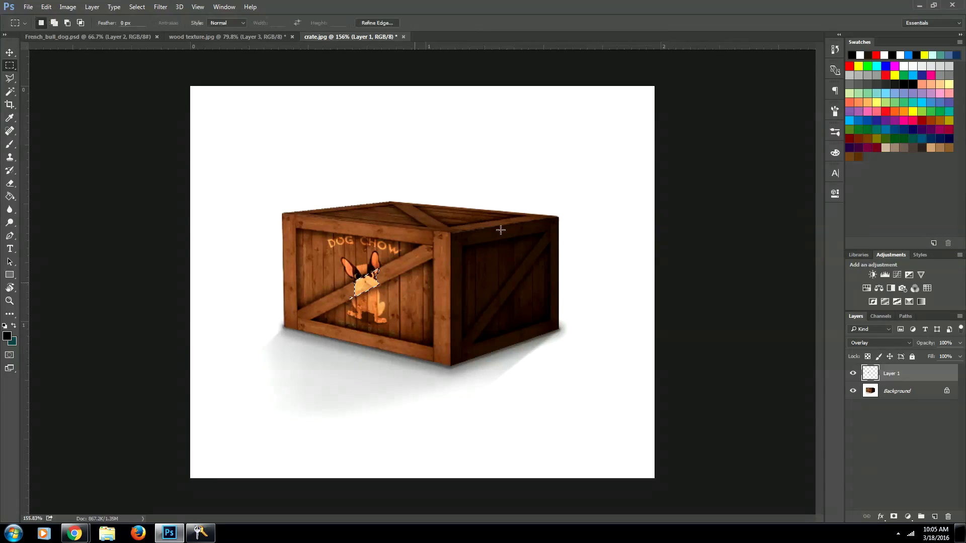
{"action": "key", "text": "ctrl+d"}
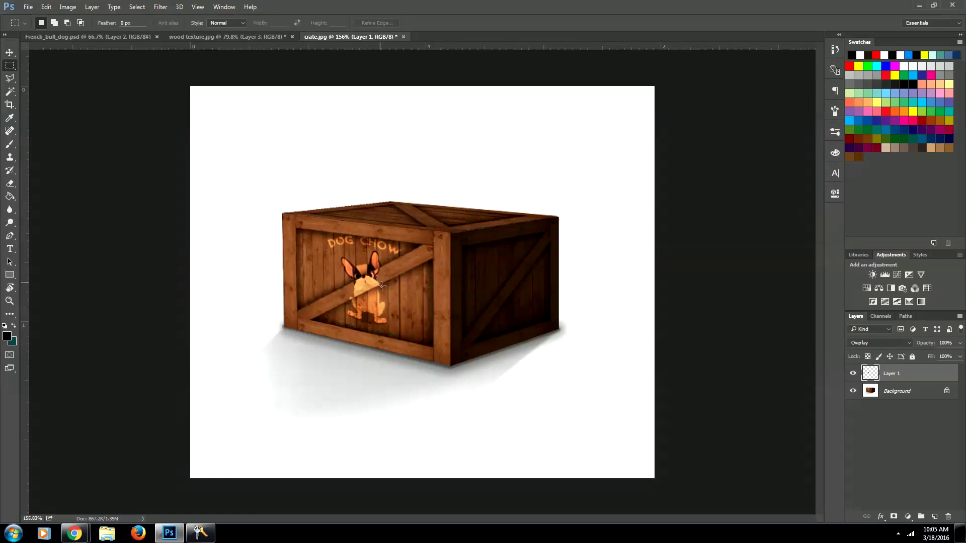